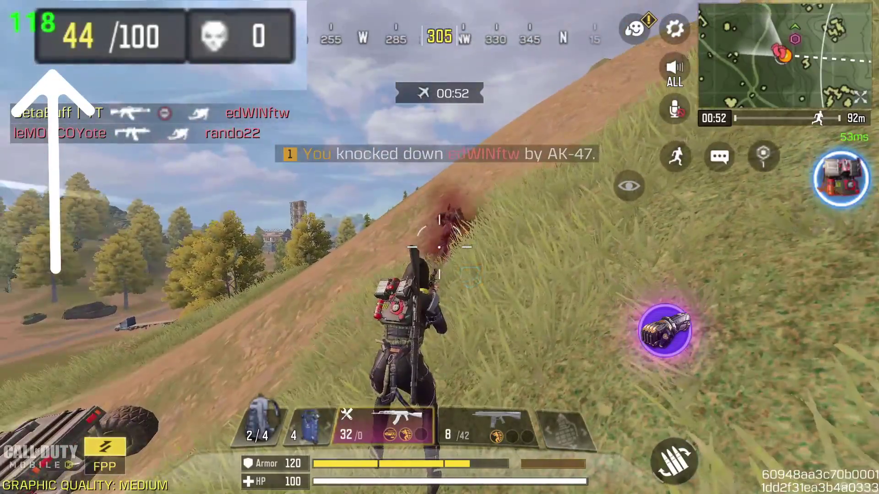
Approach the enemy on the hillside and kill them with the AK-47
key(w)
click(439, 247)
click(439, 247)
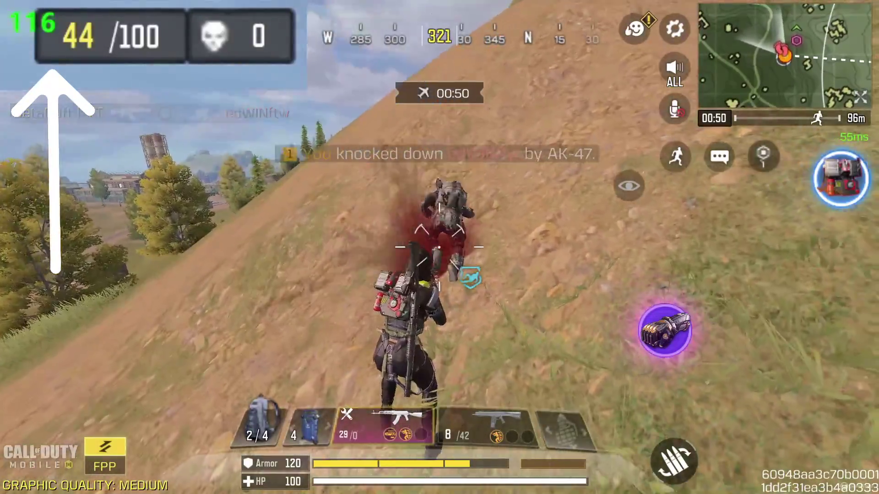
key(w)
click(439, 247)
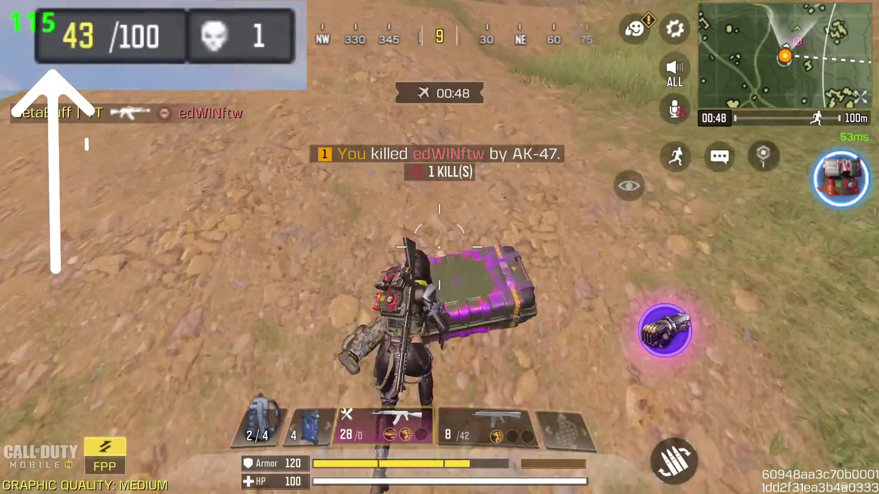
Loot the defeated enemy's box, picking up the Frag Grenade and equipping the Extended Mag on the AK-47
key(w)
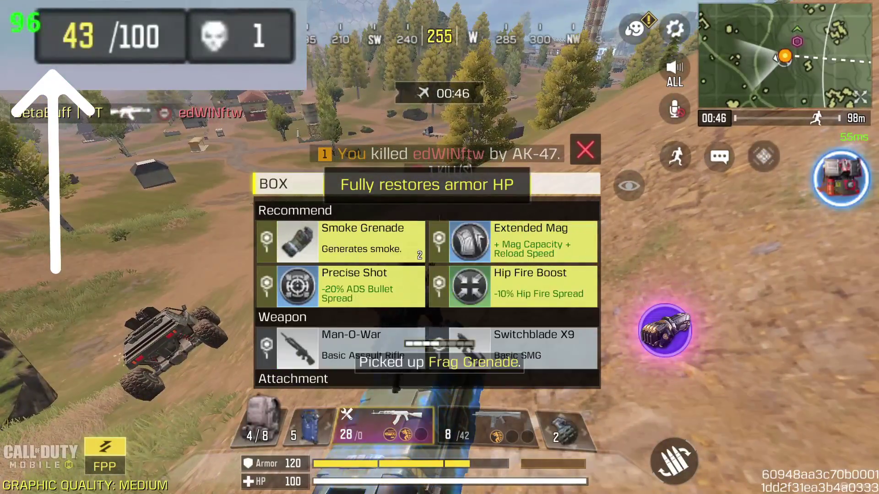
key(w)
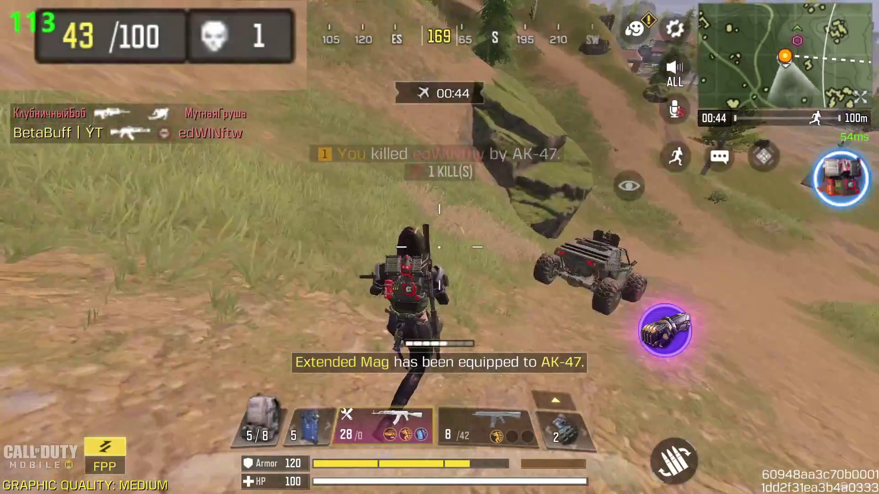
key(w)
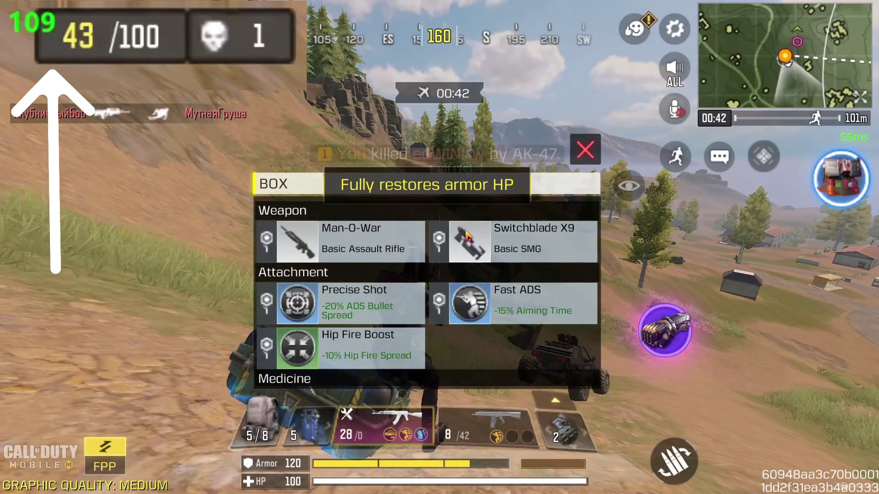
scroll(521, 379, down, 1)
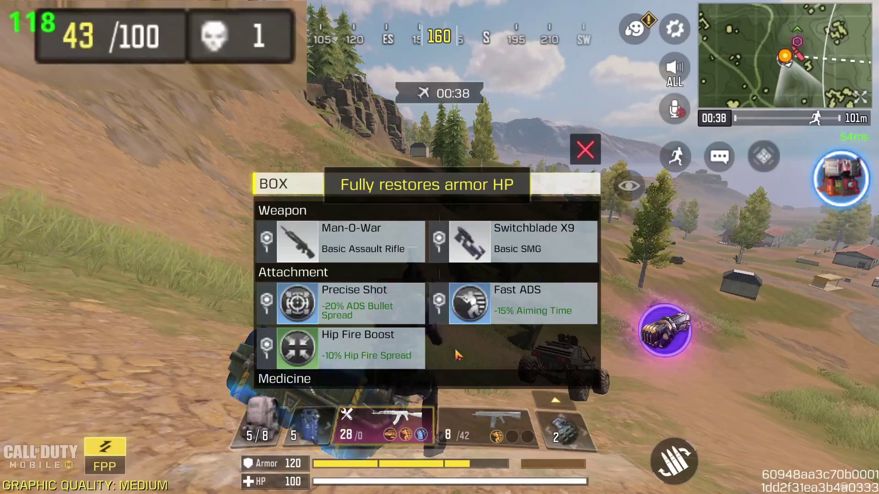
click(373, 348)
scroll(426, 293, down, 1)
key(w)
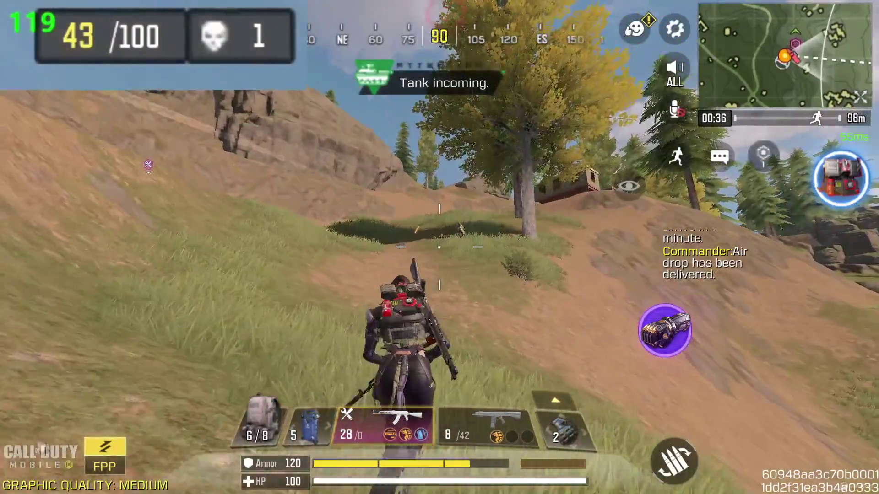
right_click(439, 247)
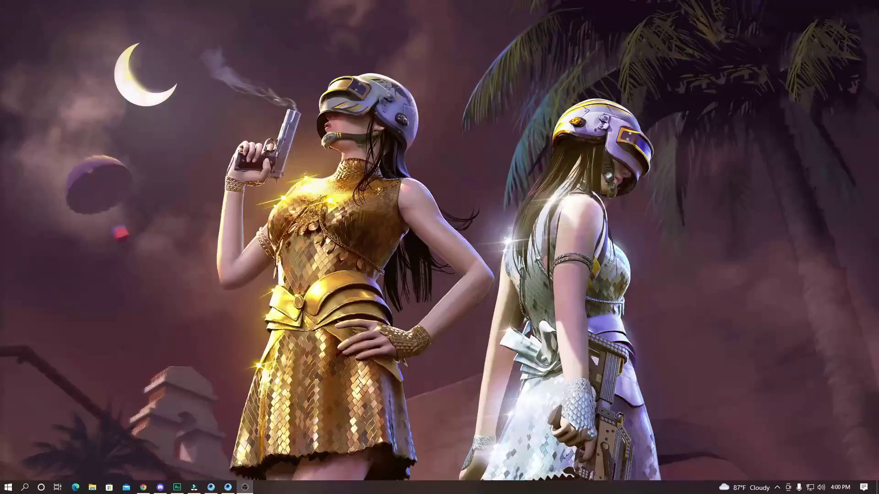
Check the virtualization status in Task Manager's CPU performance details, closing Task Manager when done
right_click(561, 488)
click(600, 452)
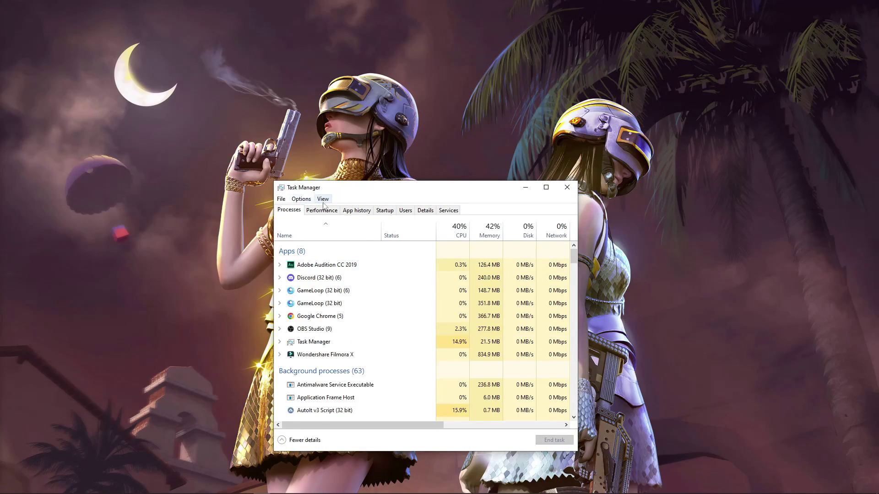
click(322, 210)
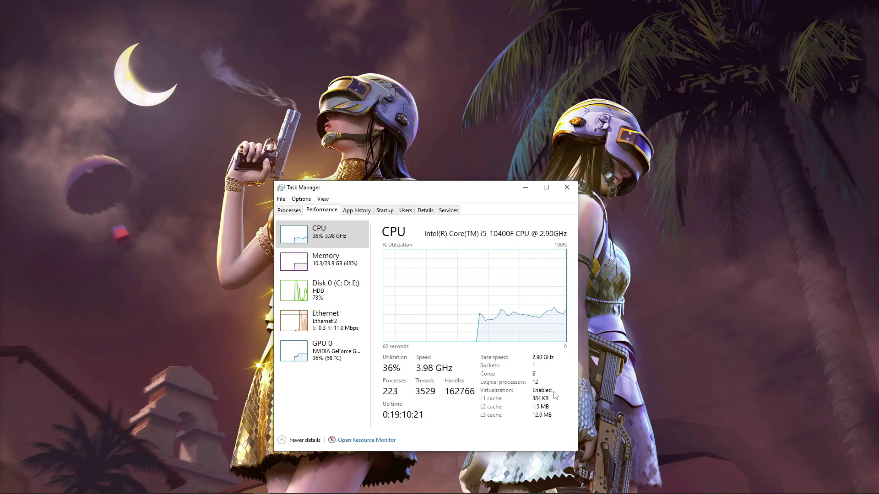
key(alt+F4)
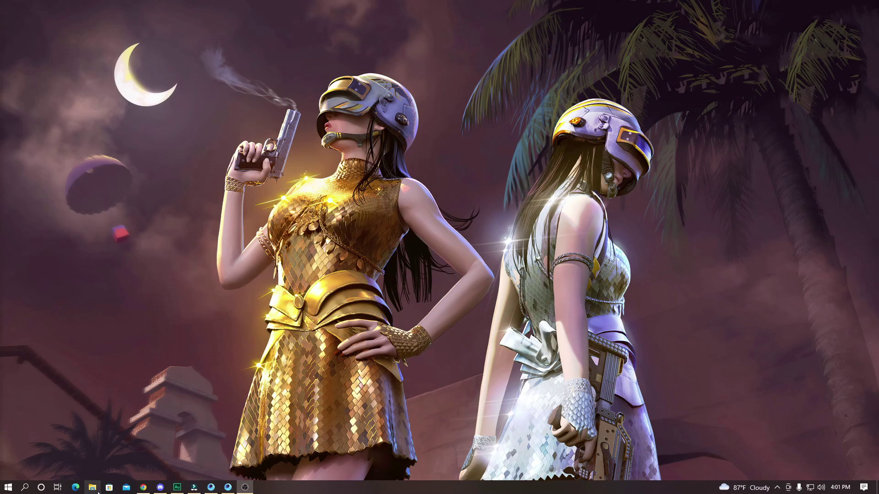
Open the ShaderCache folder under C:\Program Files\TxGameAssistant\ui in File Explorer
click(92, 488)
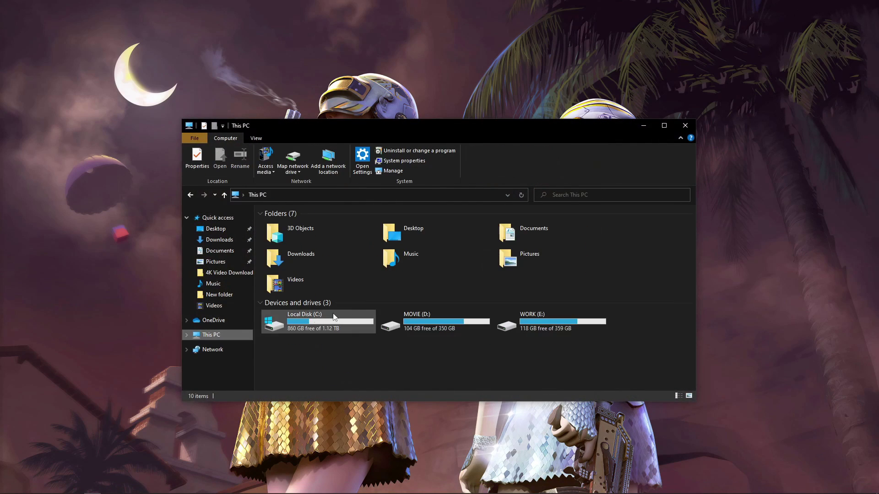
double_click(326, 323)
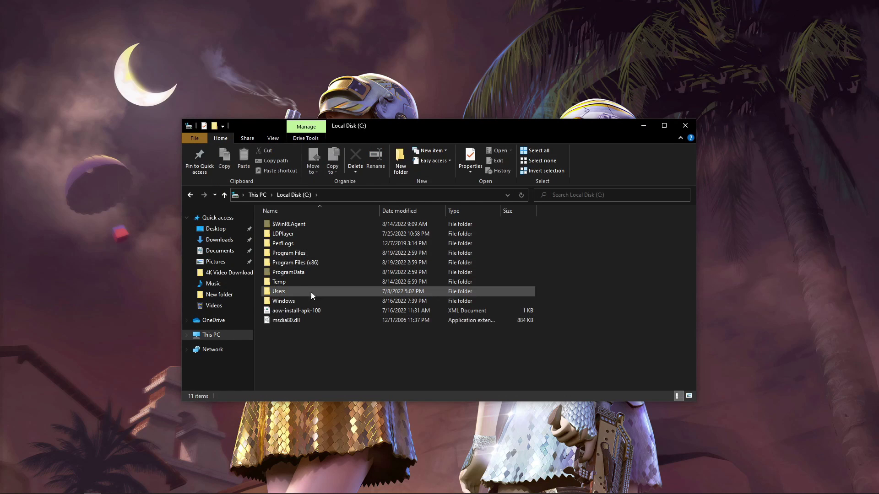
double_click(283, 254)
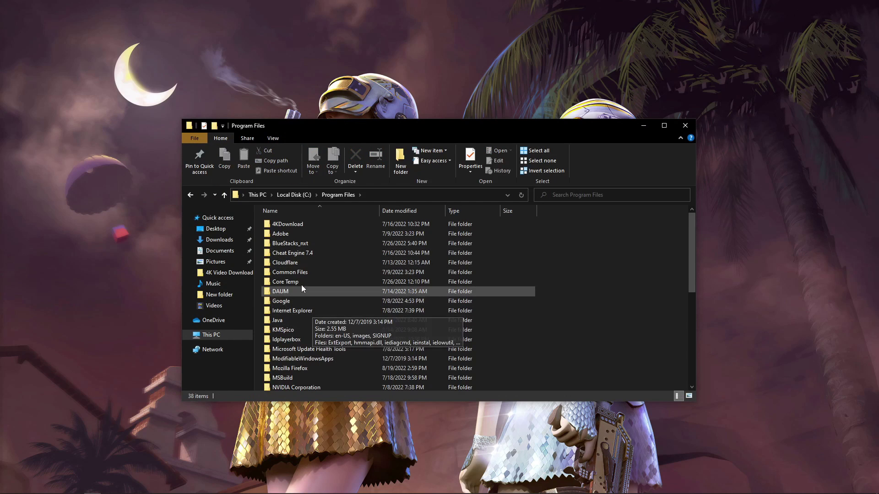
scroll(360, 275, down, 3)
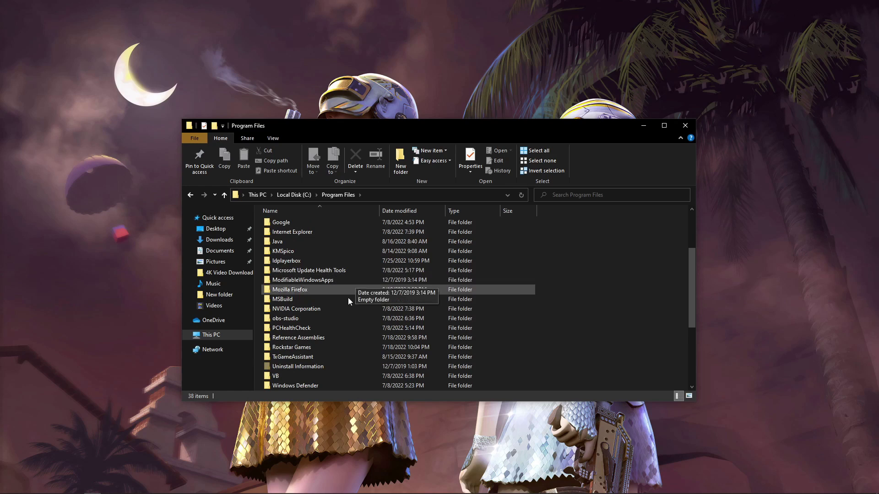
double_click(301, 361)
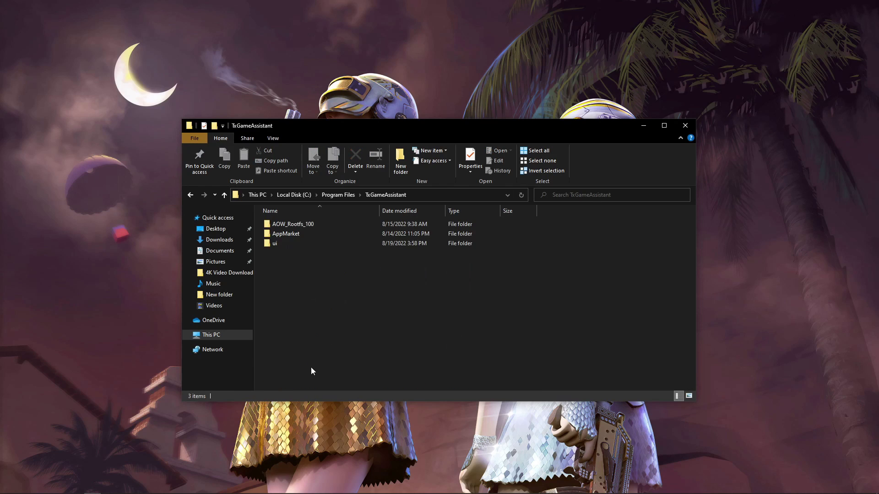
double_click(285, 246)
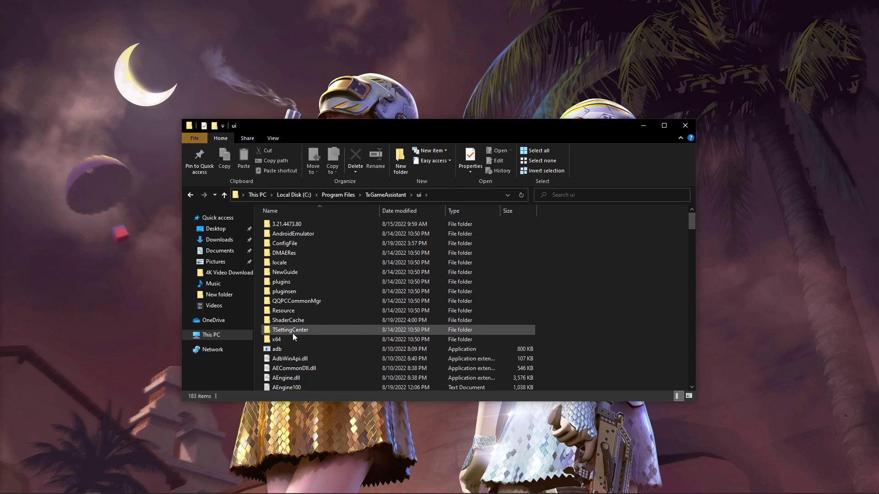
double_click(295, 321)
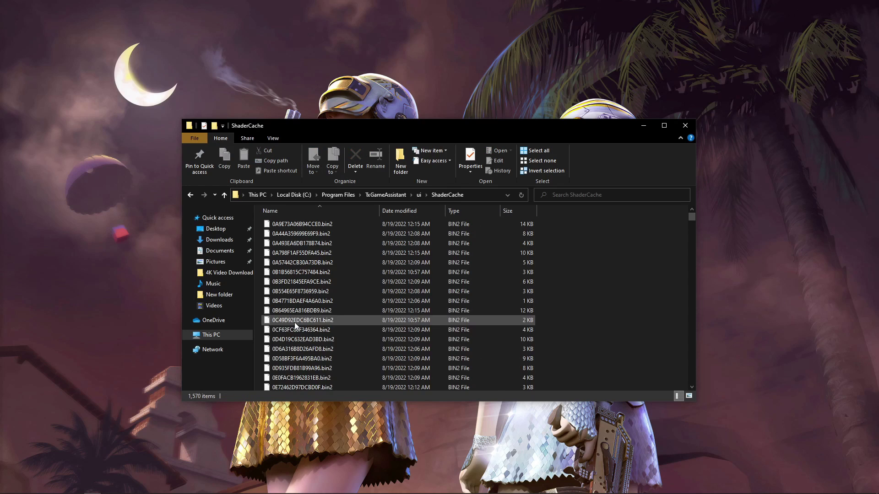
Delete all files in the ShaderCache folder, including the one that needs administrator permission
click(321, 272)
key(ctrl+a)
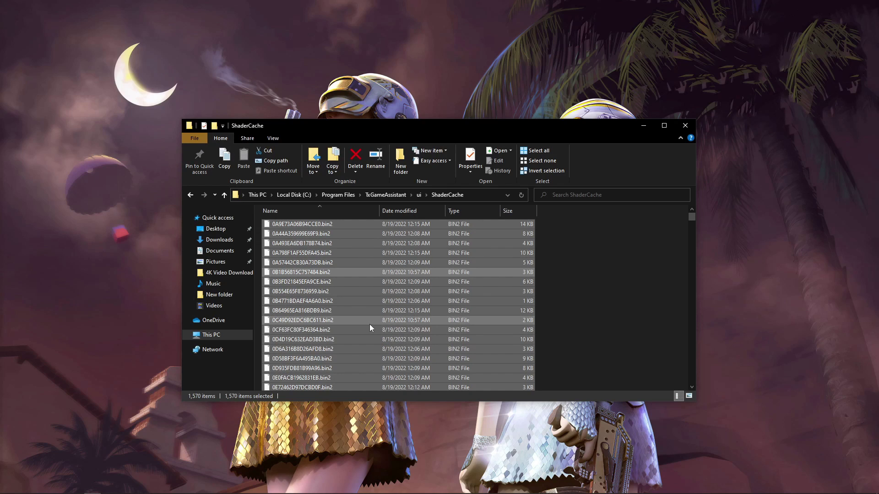
key(Delete)
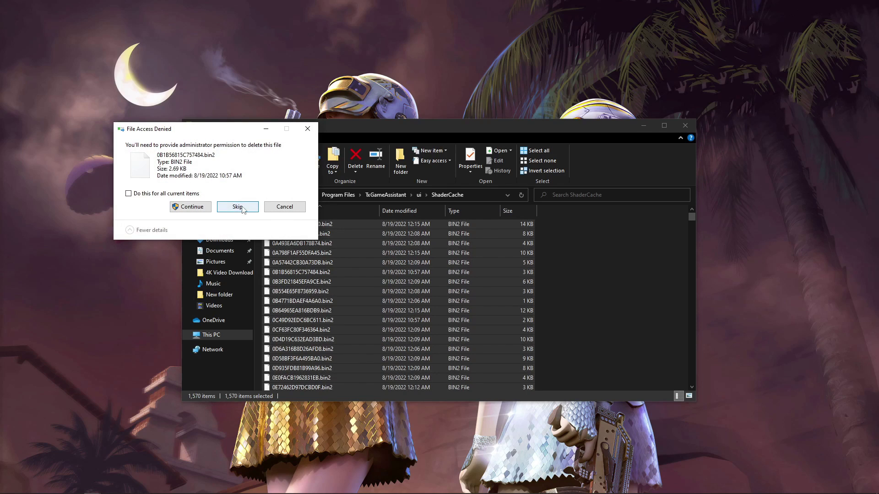
click(239, 207)
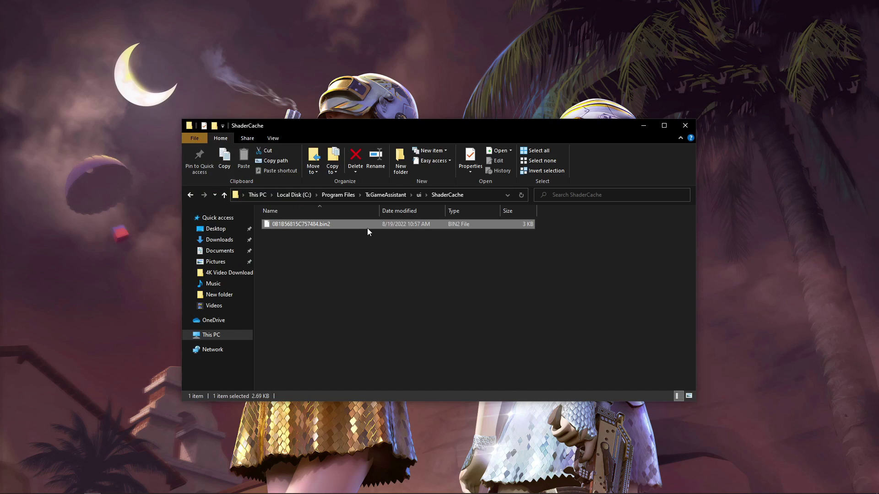
key(Delete)
click(413, 191)
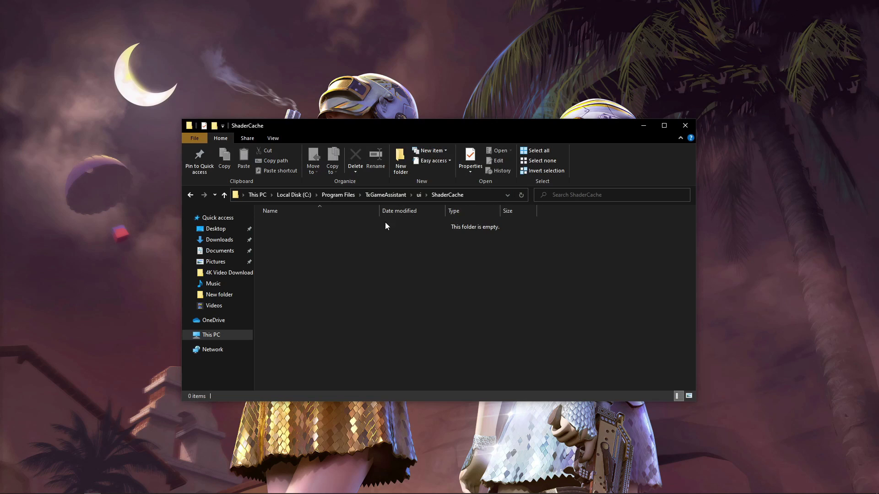
click(224, 196)
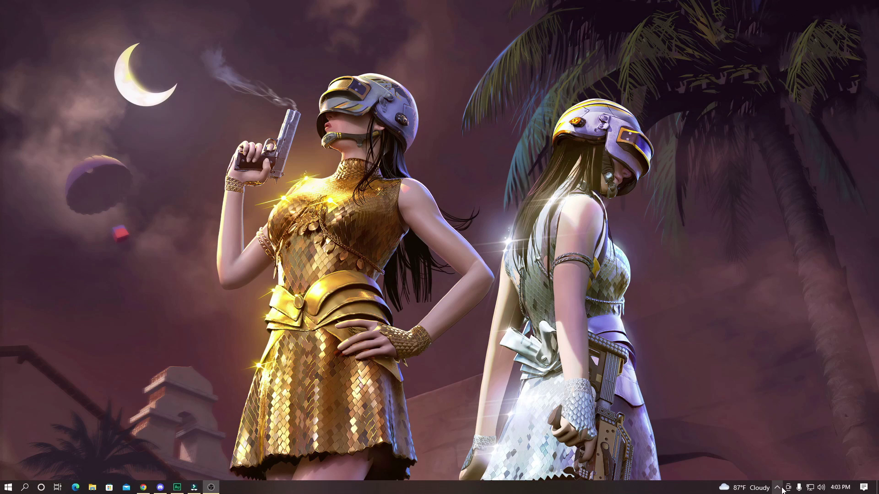
Switch to GameLoop and open the Engine section of its settings
click(777, 488)
click(778, 453)
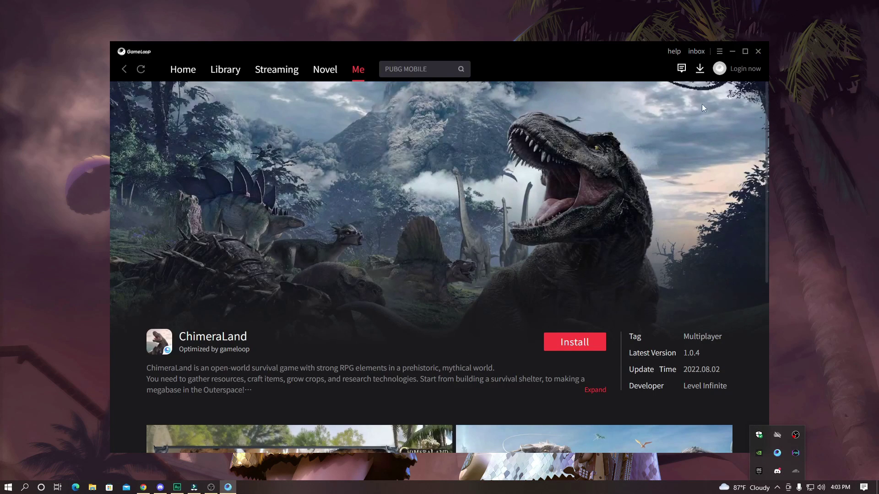
click(719, 51)
click(681, 96)
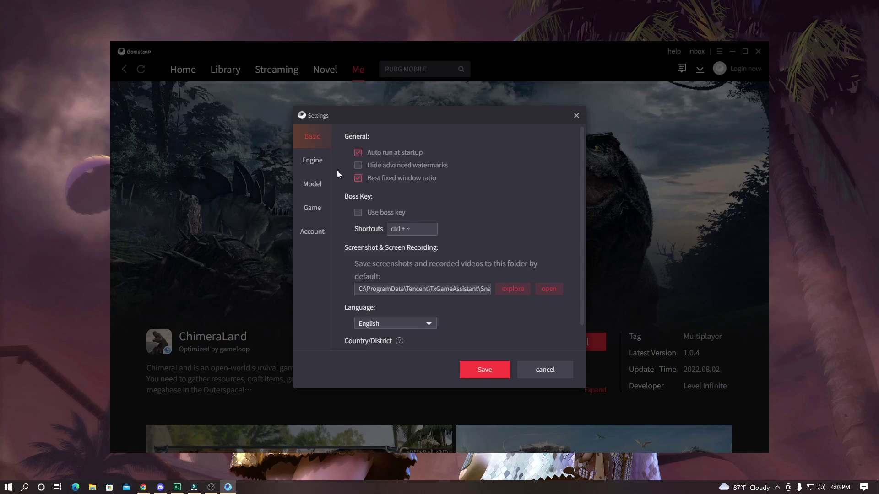
click(313, 166)
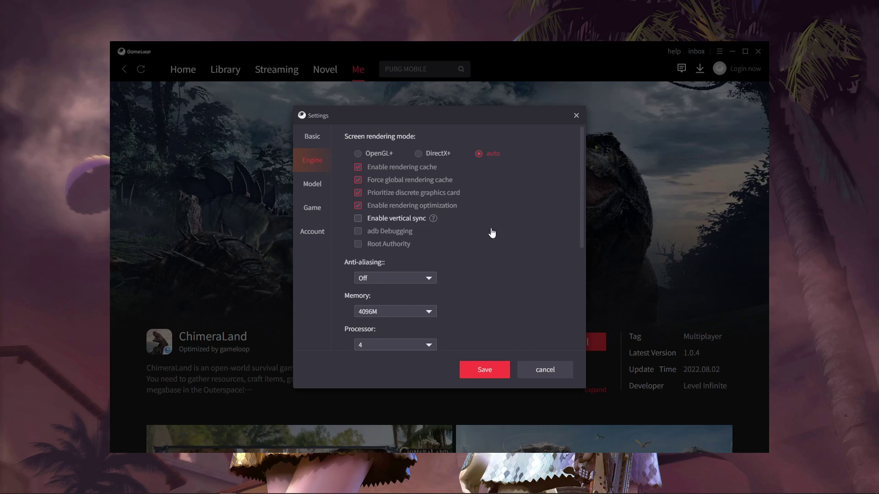
Review the engine's rendering, vertical sync, anti-aliasing, memory and processor options and the available resolutions
scroll(500, 236, down, 2)
click(381, 217)
click(490, 230)
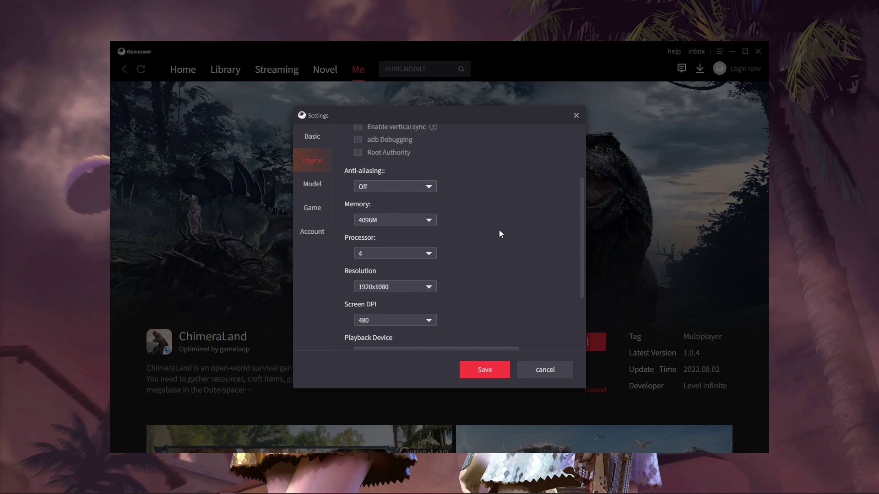
scroll(545, 257, down, 1)
click(381, 241)
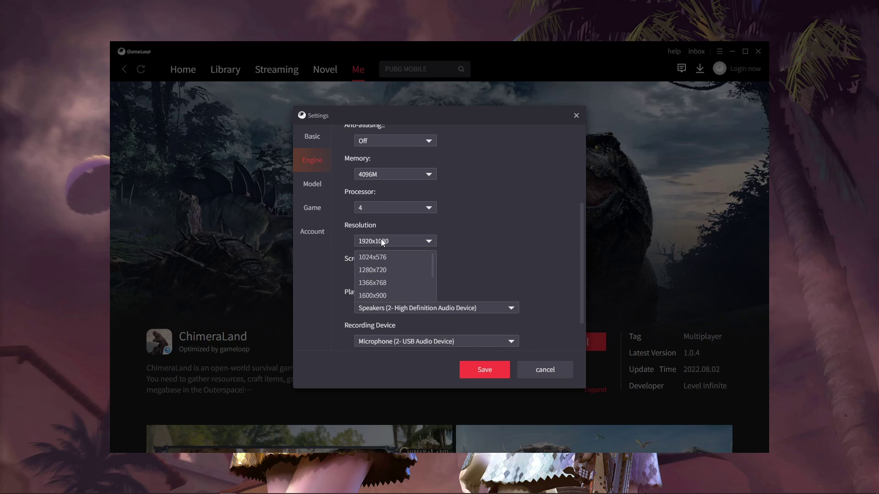
click(656, 229)
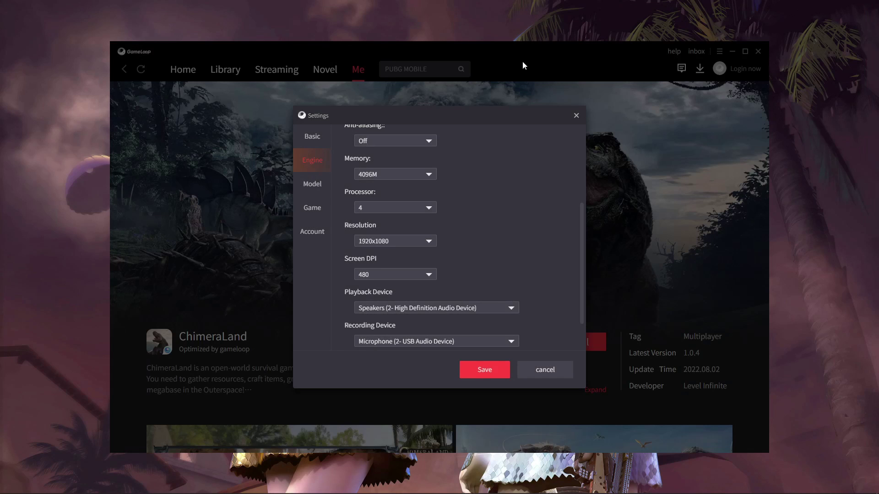
Switch to the Windows display settings and examine the display resolution and its available choices
drag(532, 51, 494, 45)
right_click(768, 155)
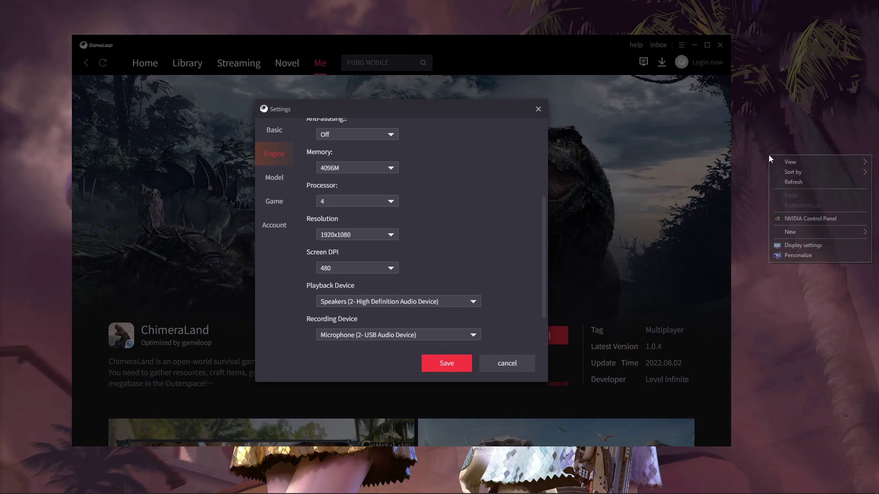
click(769, 205)
right_click(798, 210)
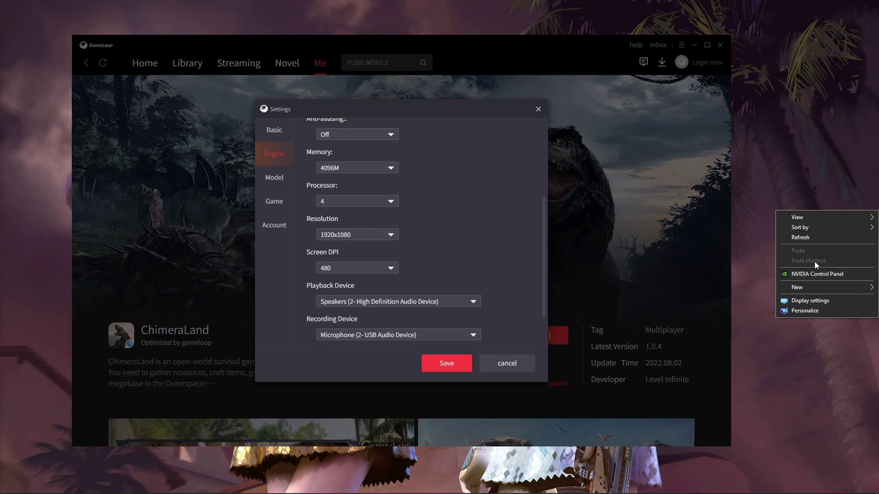
click(819, 301)
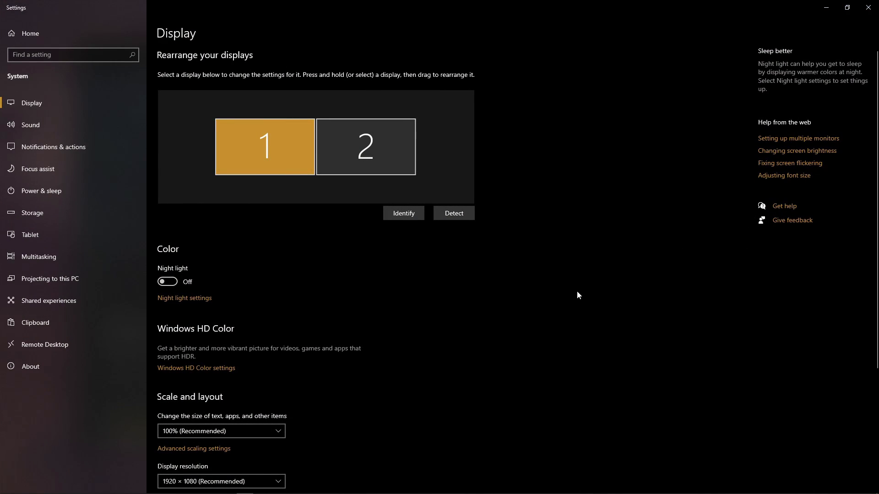
scroll(484, 278, down, 3)
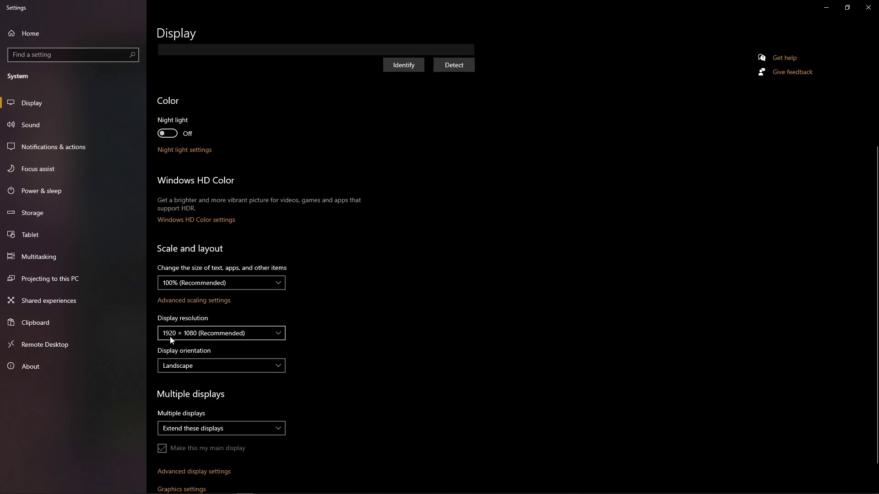
click(200, 334)
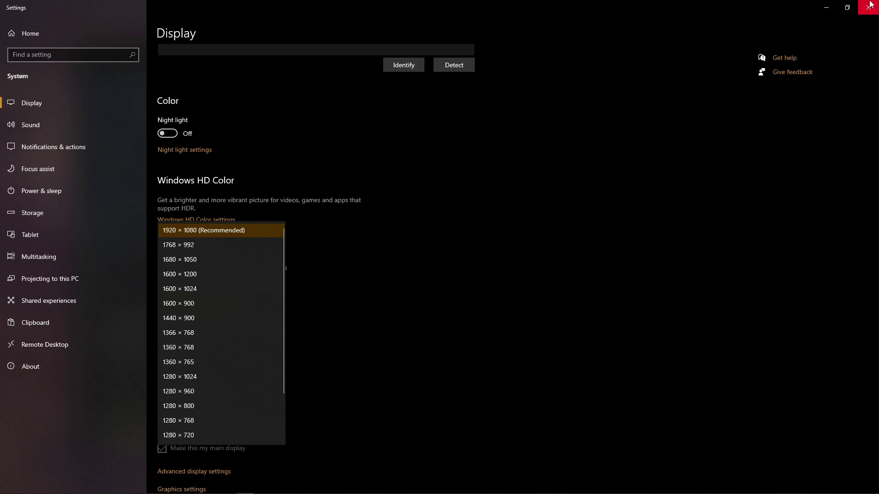
Switch back to GameLoop's engine settings and set the emulator resolution to Customize
click(364, 302)
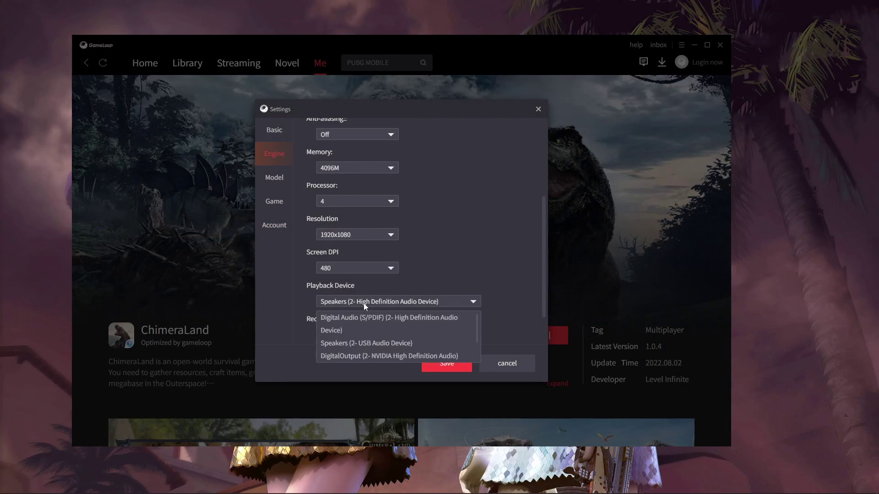
click(357, 234)
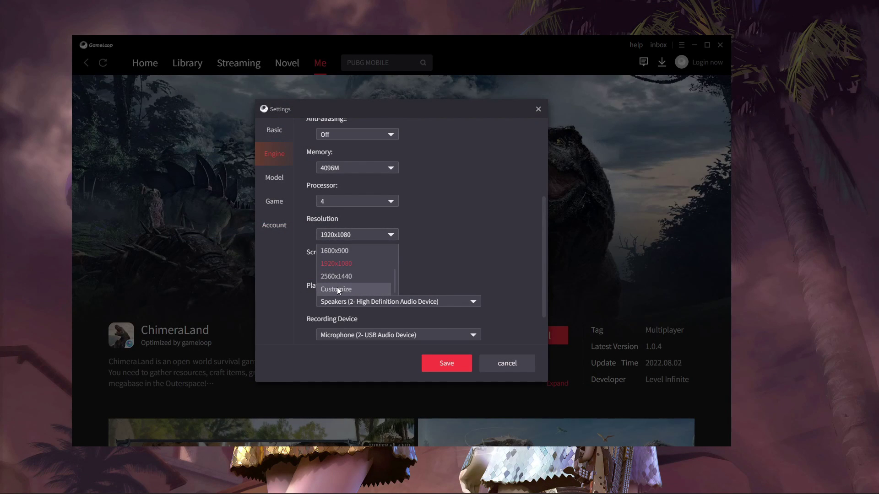
click(338, 287)
click(348, 268)
click(353, 234)
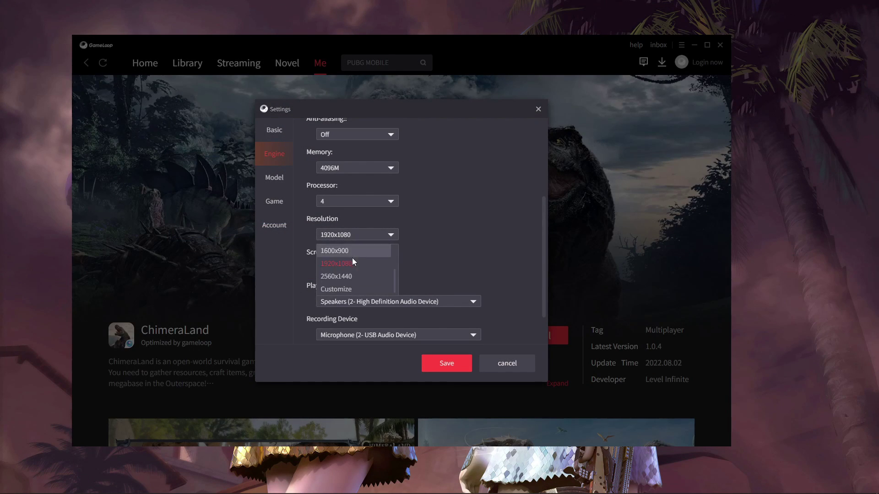
click(339, 291)
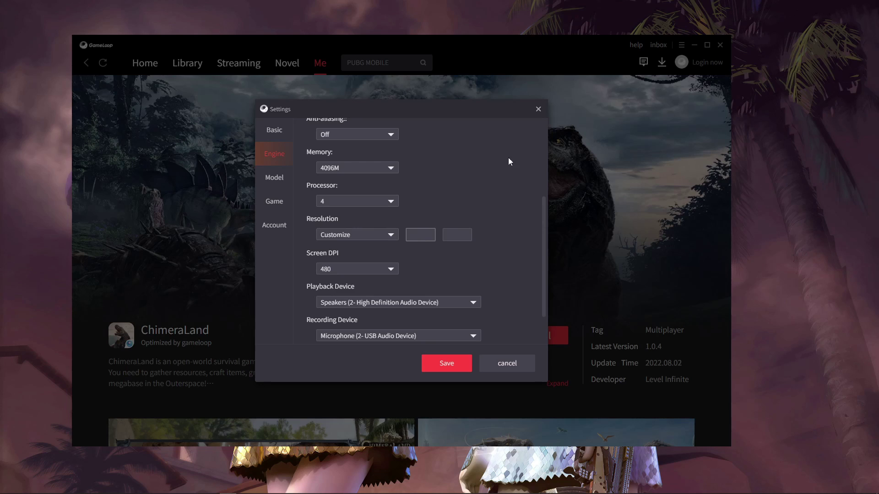
Set Call Of Duty:Mobile's game definition to SD 720P and its graphics quality to Smooth, and save the settings
click(275, 180)
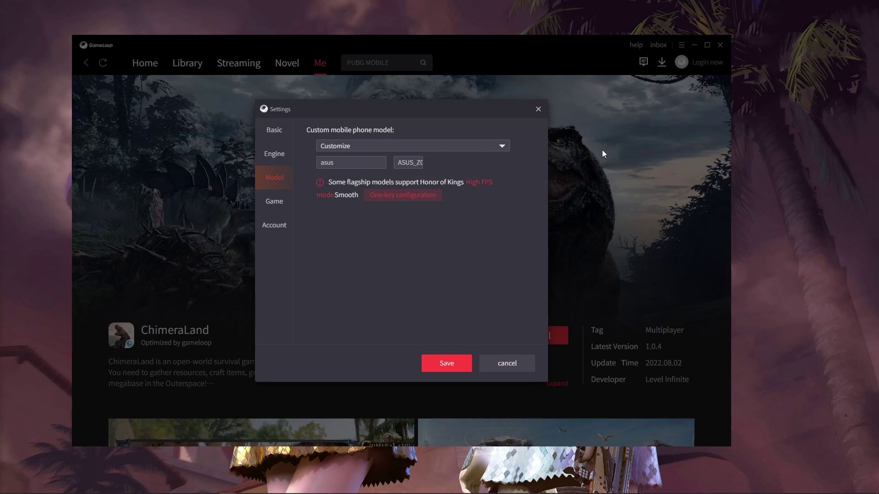
click(275, 205)
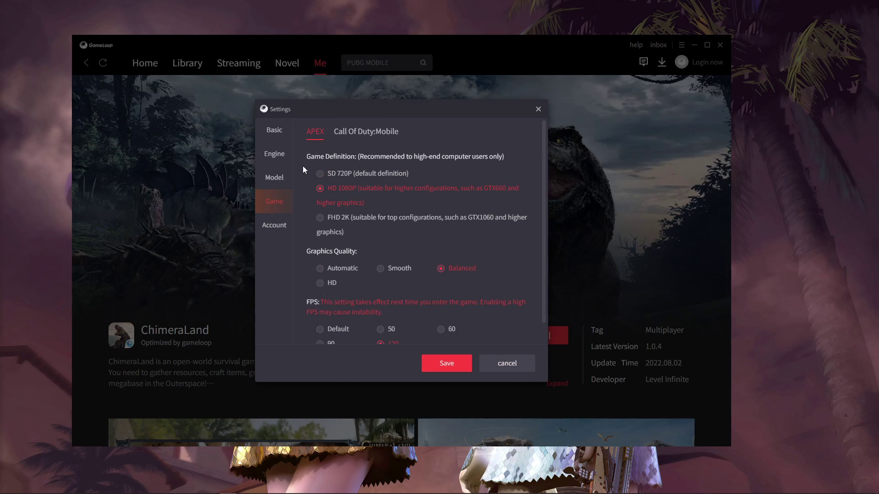
click(382, 132)
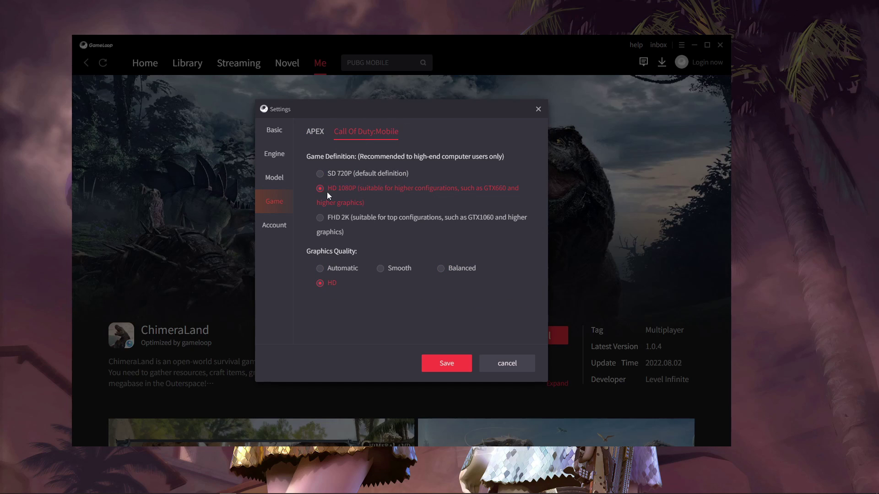
click(323, 175)
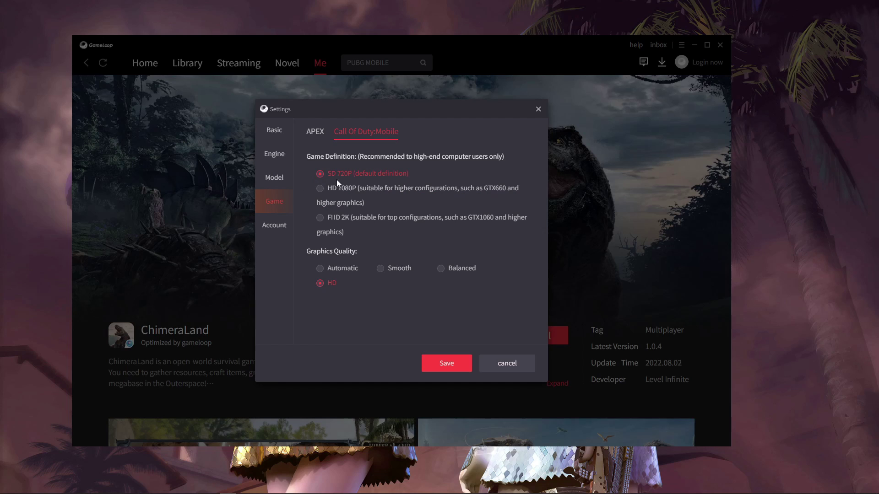
click(387, 273)
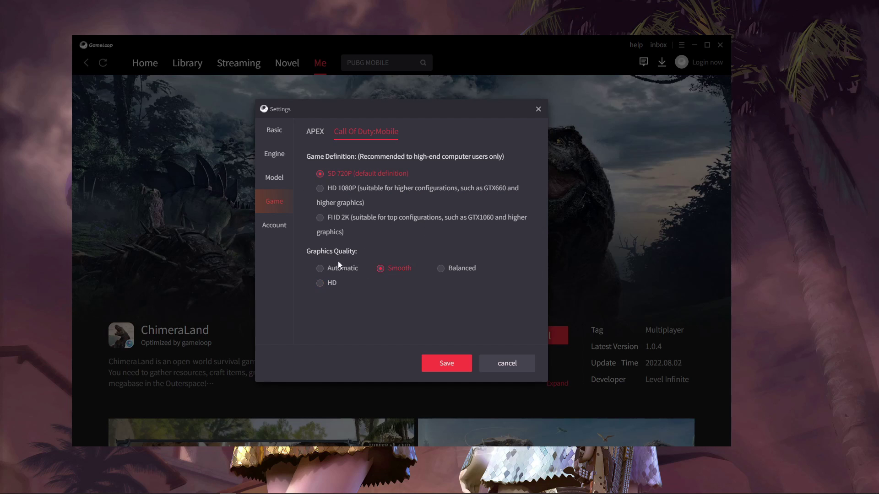
click(447, 364)
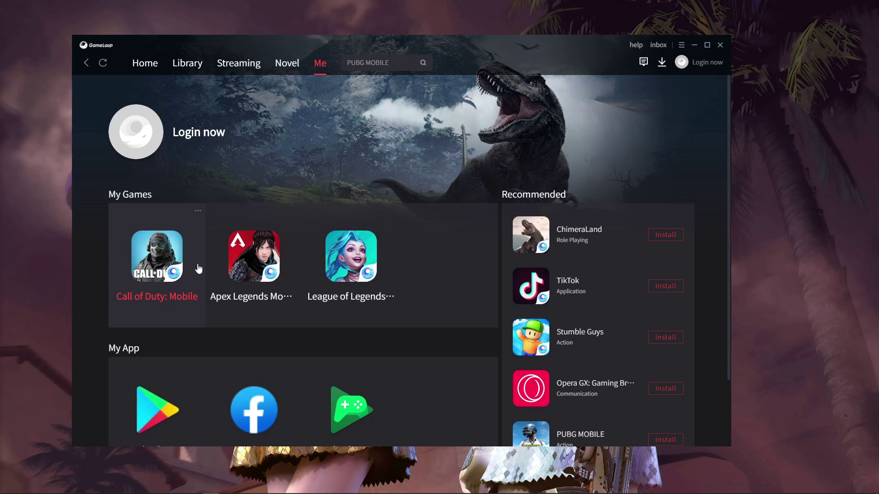
Launch Call of Duty: Mobile and open its in-game audio and graphics settings
click(152, 261)
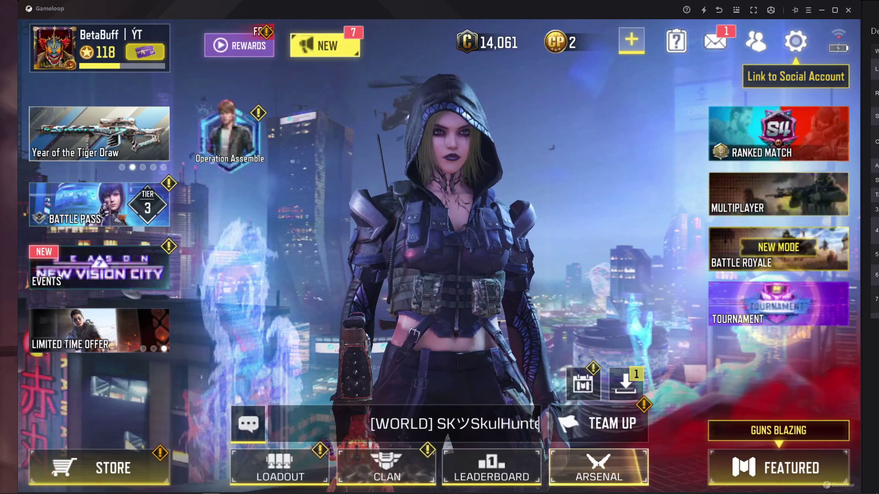
click(796, 42)
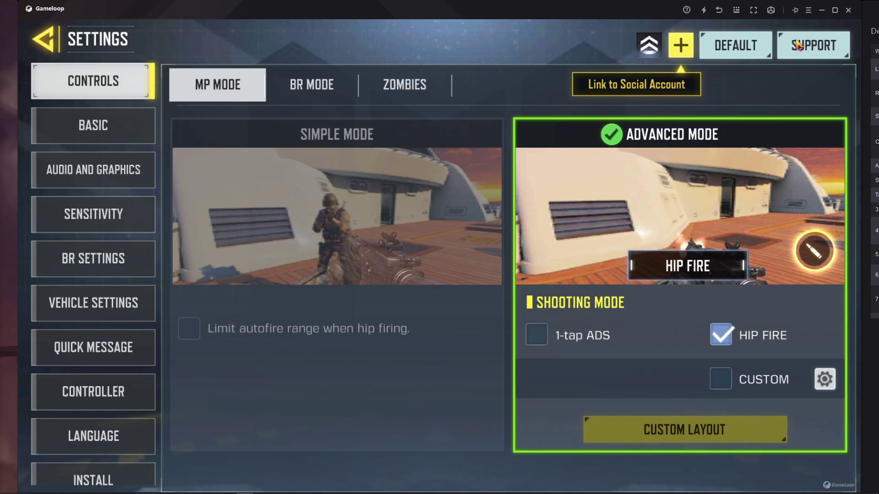
click(89, 171)
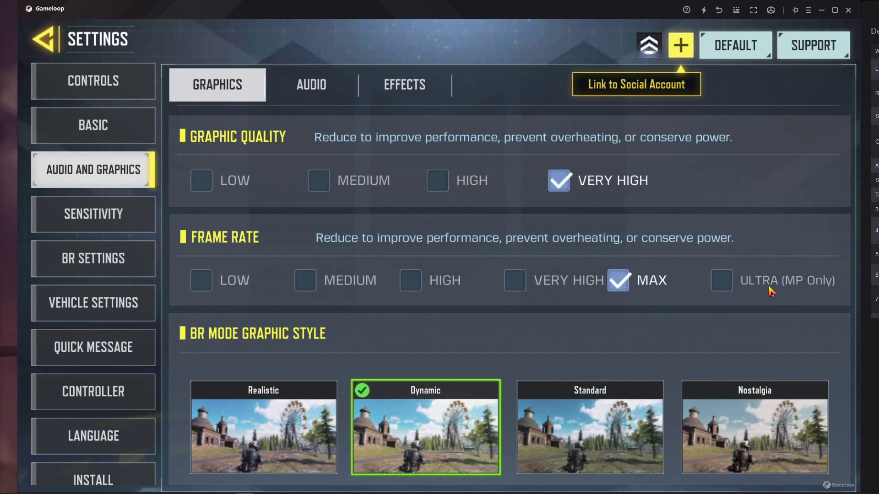
Set the graphic quality to Medium, the frame rate to Ultra (MP Only) and the BR mode graphic style to Dynamic
click(736, 286)
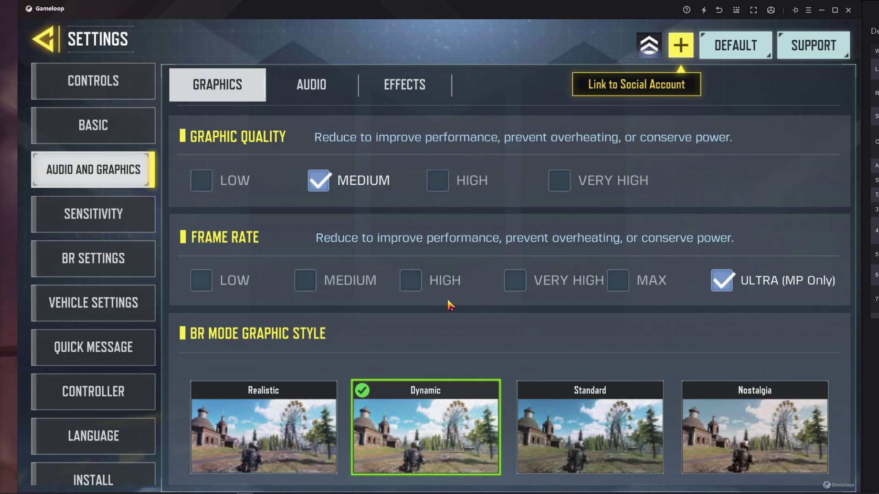
drag(471, 352, 473, 253)
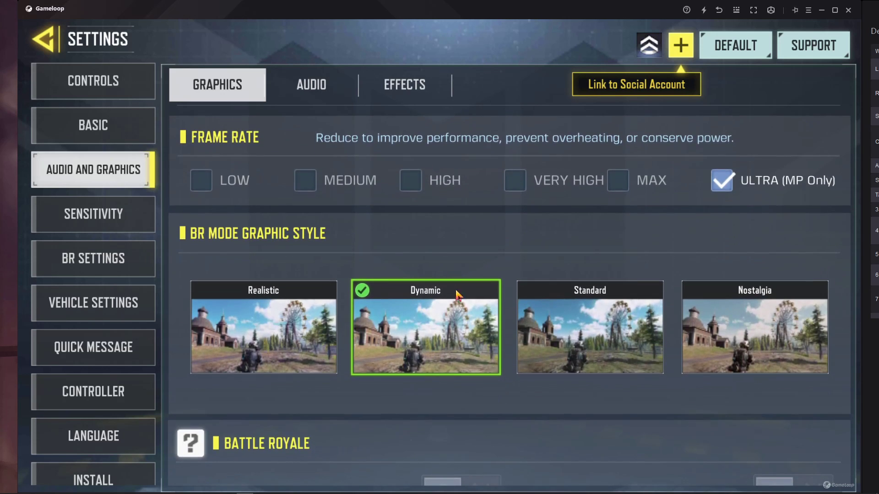
click(438, 347)
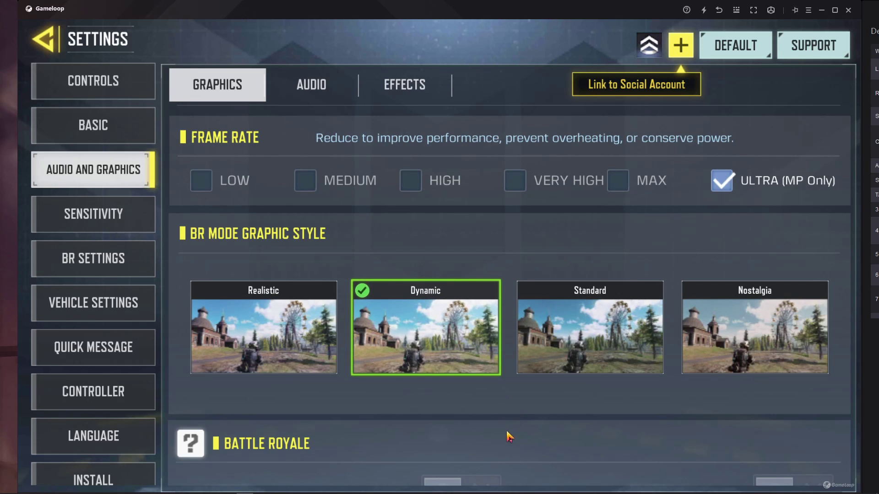
Leave the in-game settings and exit Call of Duty: Mobile
click(101, 42)
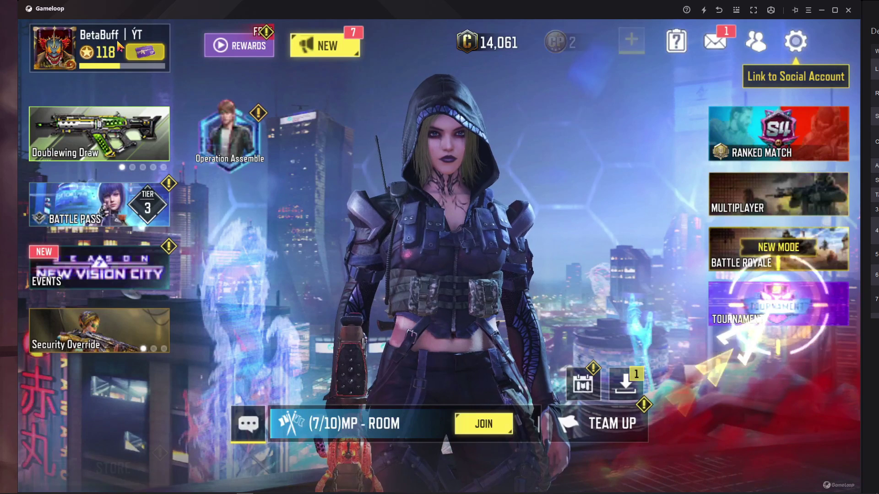
click(849, 10)
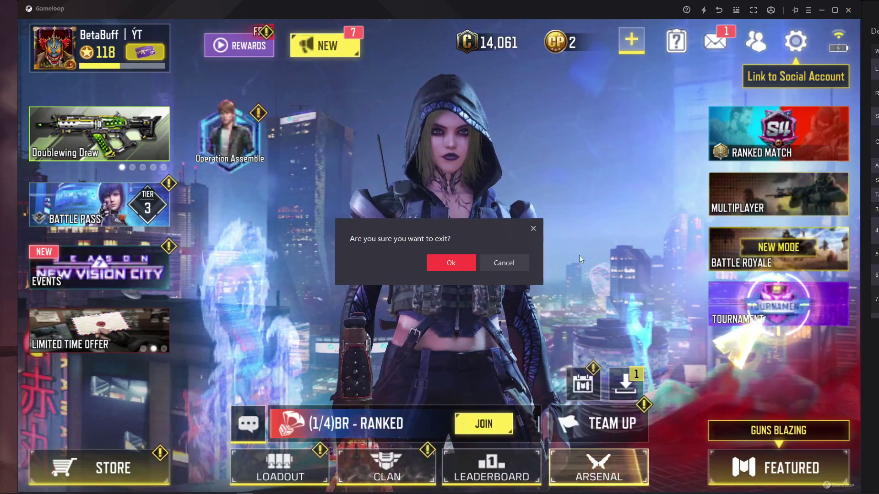
click(462, 264)
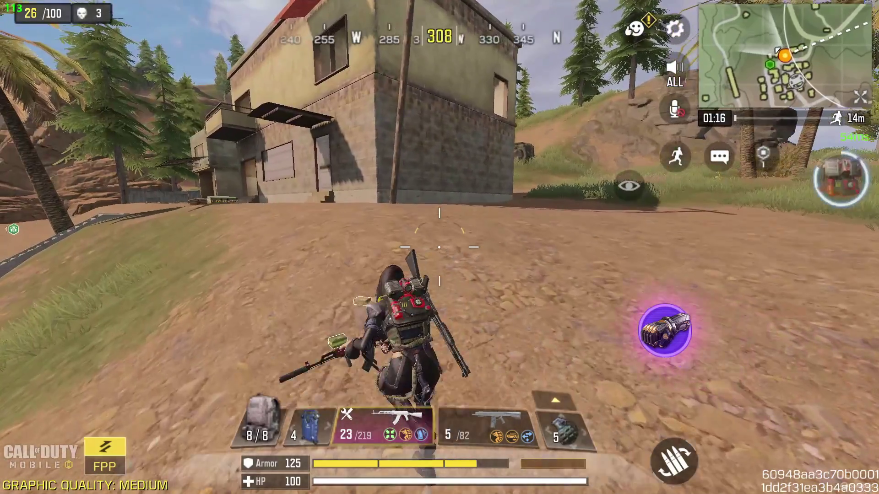
key(w)
key(r)
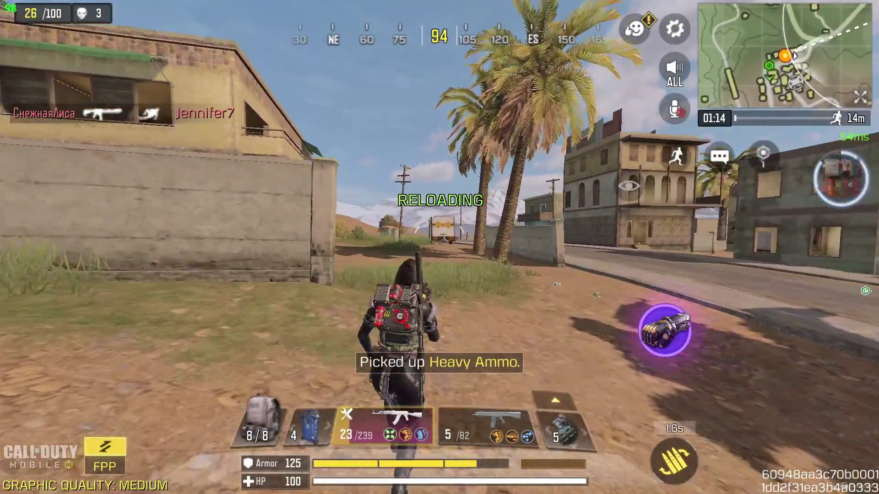
key(w)
right_click(440, 247)
click(440, 248)
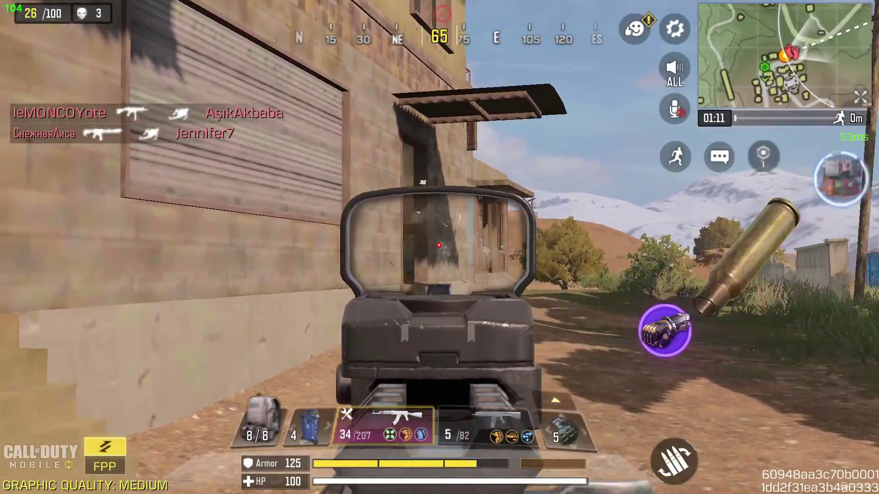
right_click(440, 247)
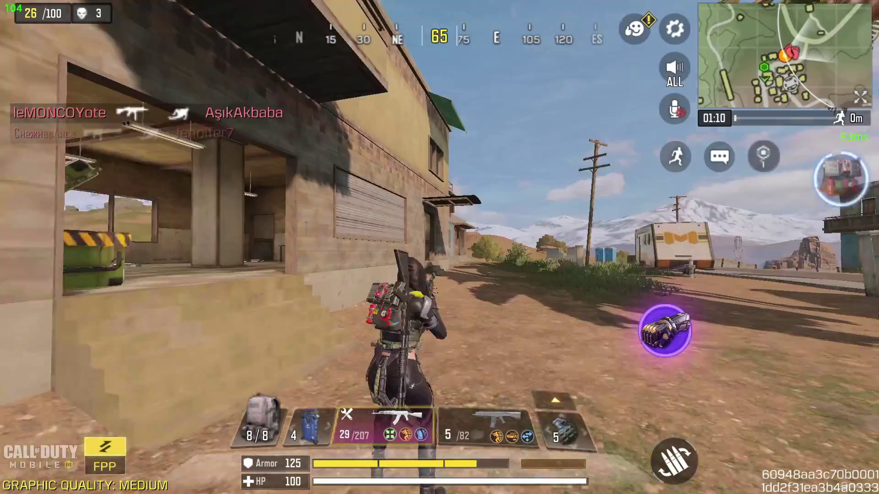
key(w)
key(r)
key(w)
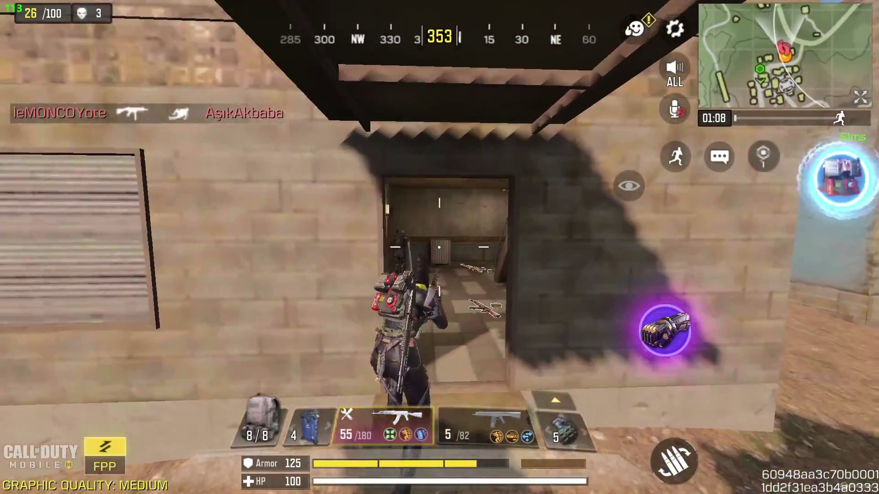
key(w)
click(440, 247)
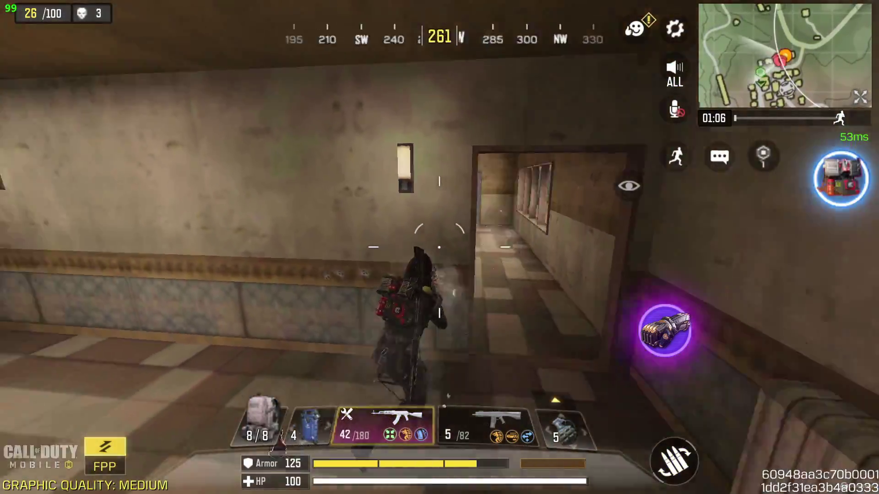
key(w)
click(440, 247)
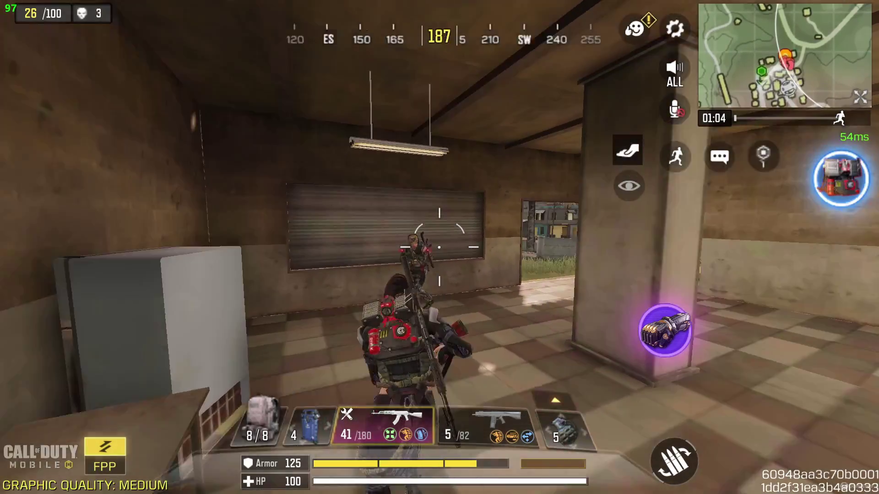
click(439, 247)
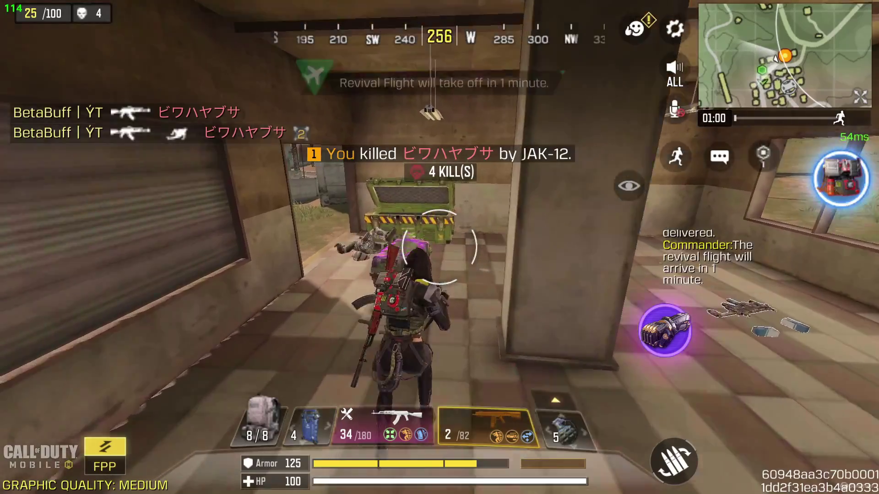
key(w)
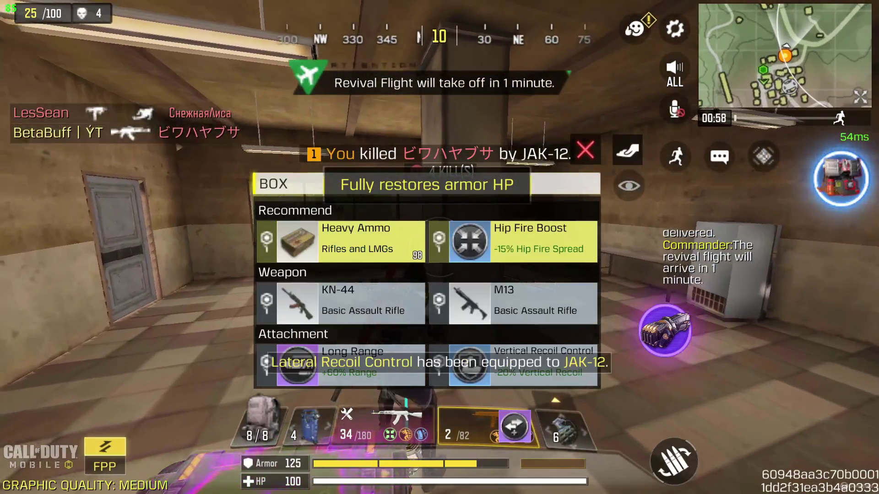
key(w)
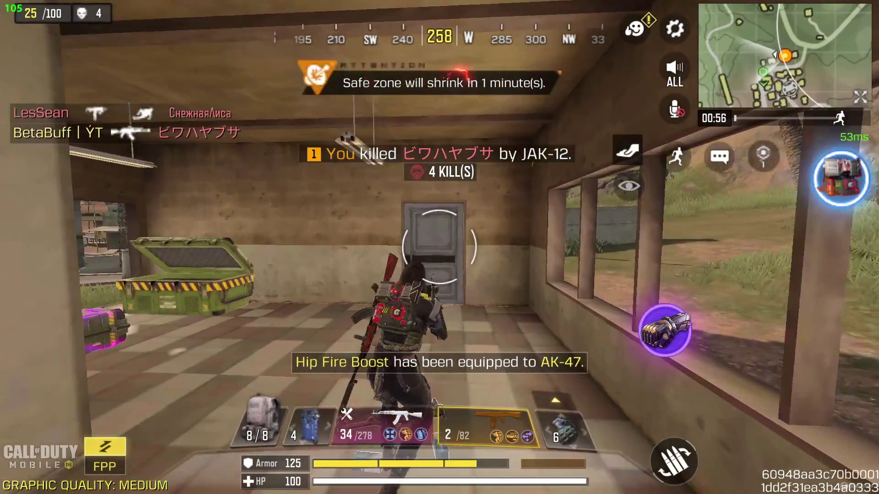
key(w)
key(f)
key(r)
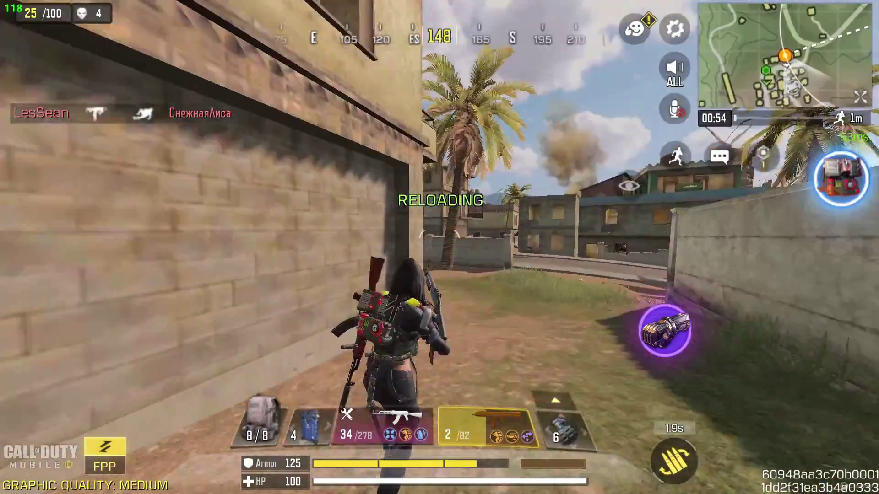